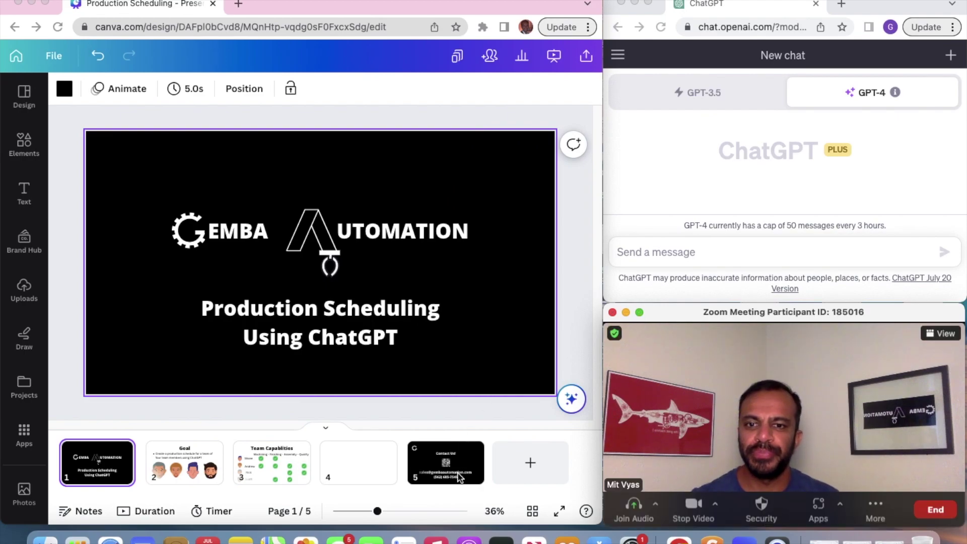
View the presentation's Goal slide and Team Capabilities slide.
left_click(187, 473)
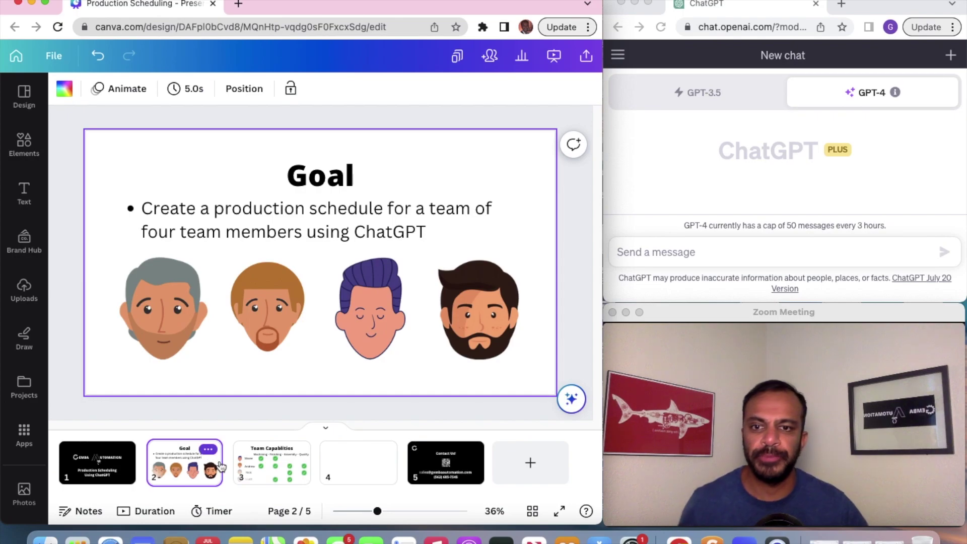
left_click(252, 471)
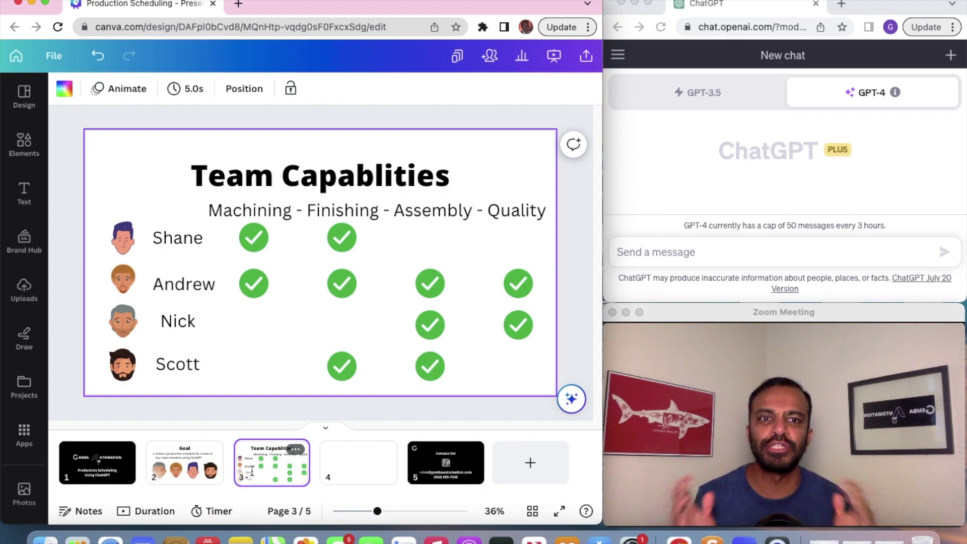
Send ChatGPT the four processes and employees' skills, requesting a weekly schedule with maximum rotation, ideally 4 hours per process and 8-hour days.
left_click(661, 252)
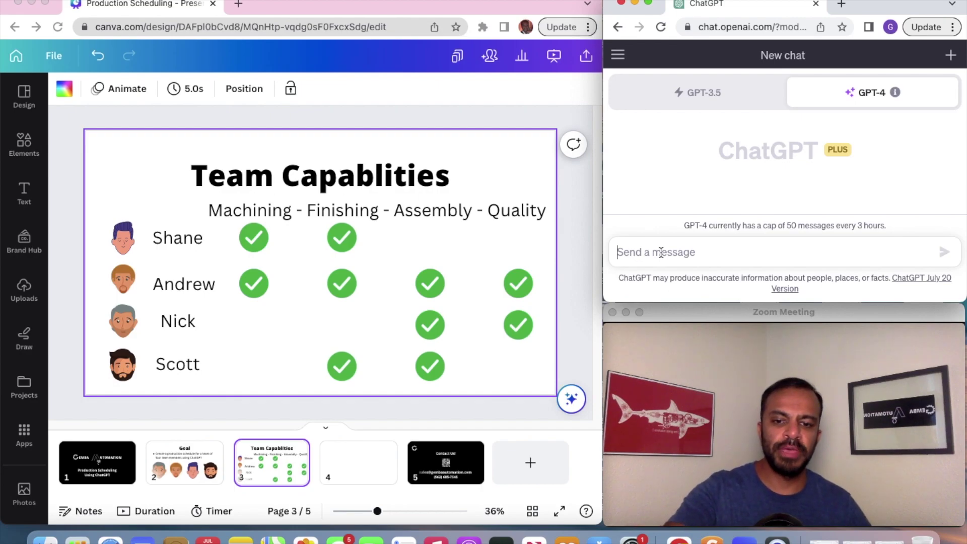
key("super+v")
scroll(715, 213, "up", 5)
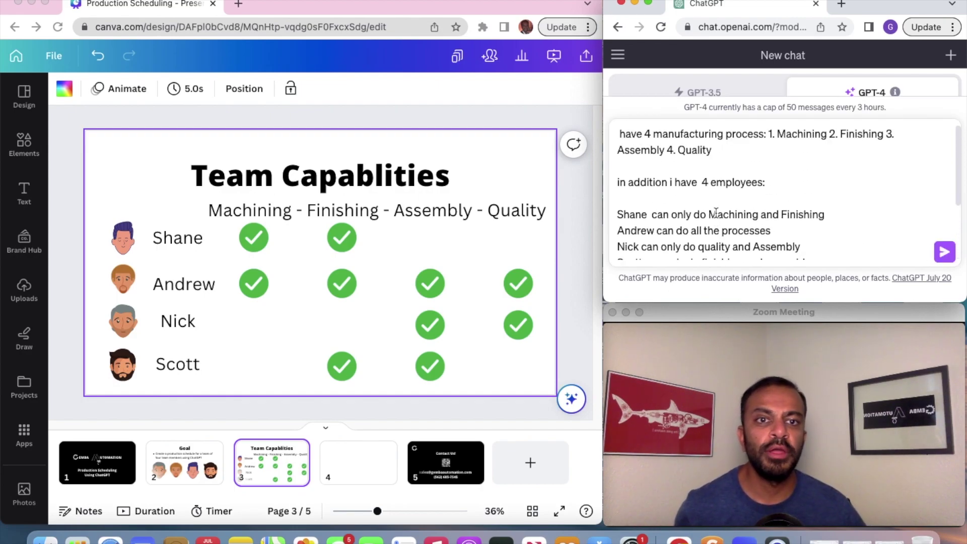
scroll(715, 181, "down", 1)
scroll(732, 170, "down", 2)
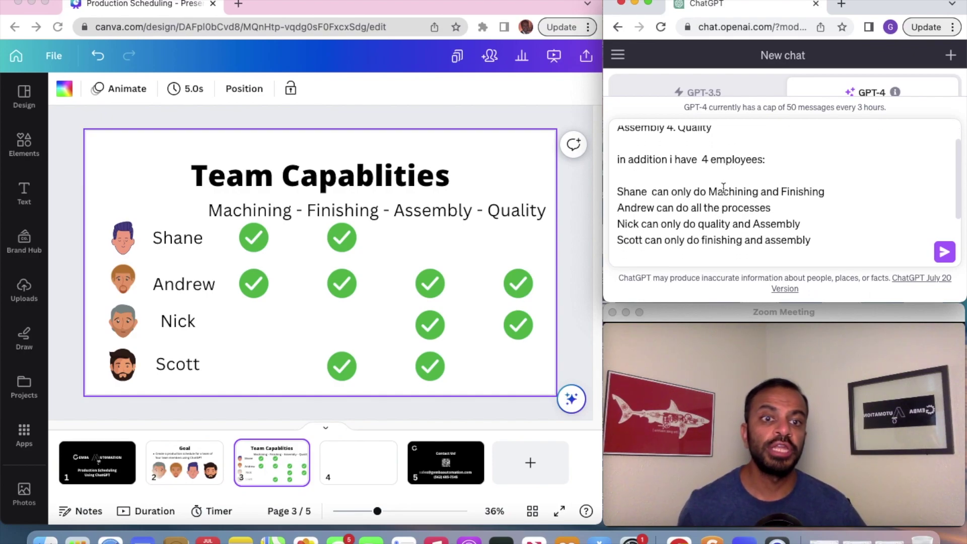
type("Can you give me a weekly work schedule maximizes team member rotation and ideally only allows people to work 4 hours in each process? Please make sure you go off a 8 hour / day work schedule.")
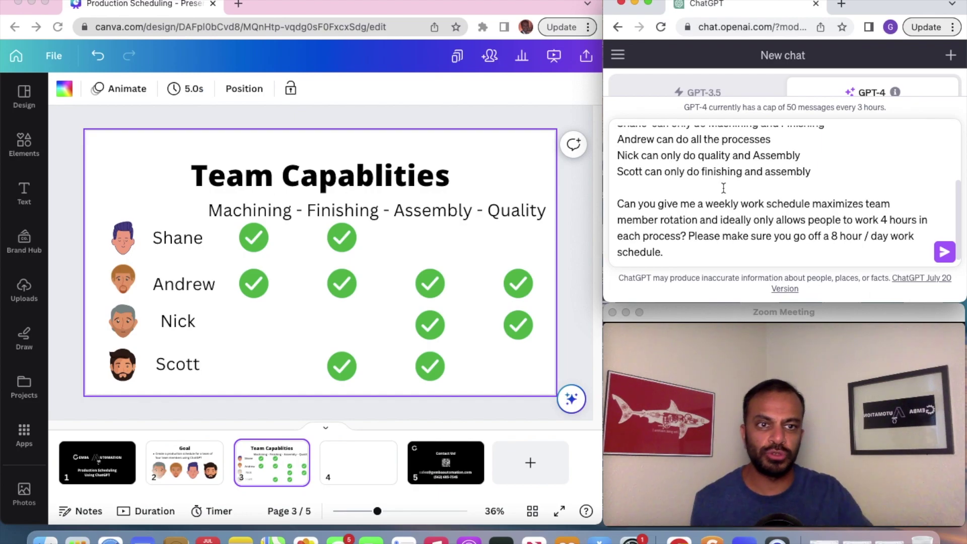
left_click(937, 252)
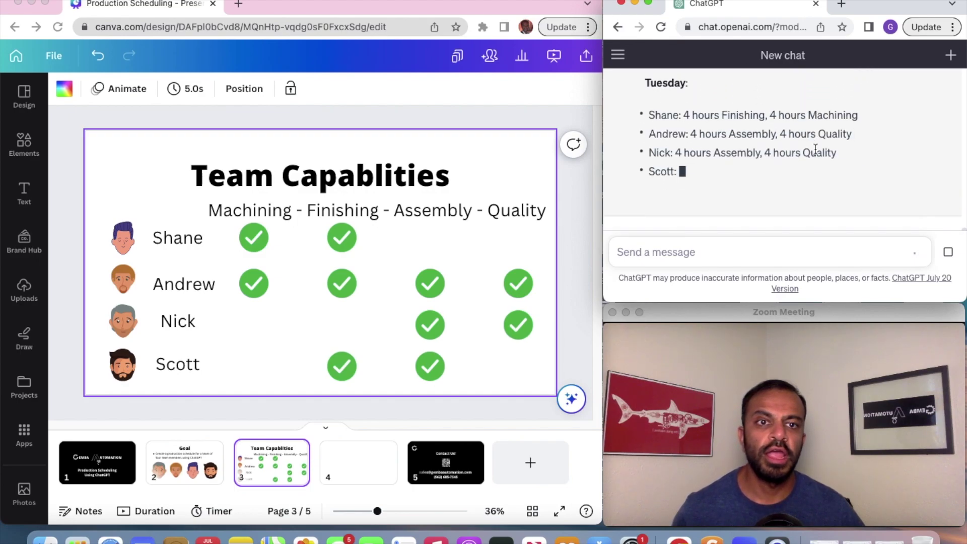
Read through the daily schedule in the reply and send the follow-up "can you make this in a grid that i can use?".
scroll(814, 147, "up", 5)
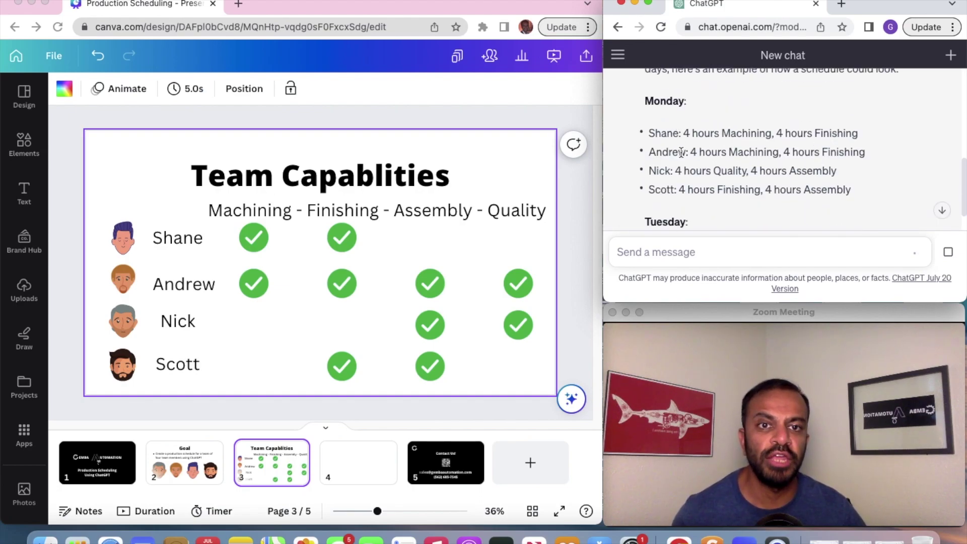
scroll(670, 177, "down", 7)
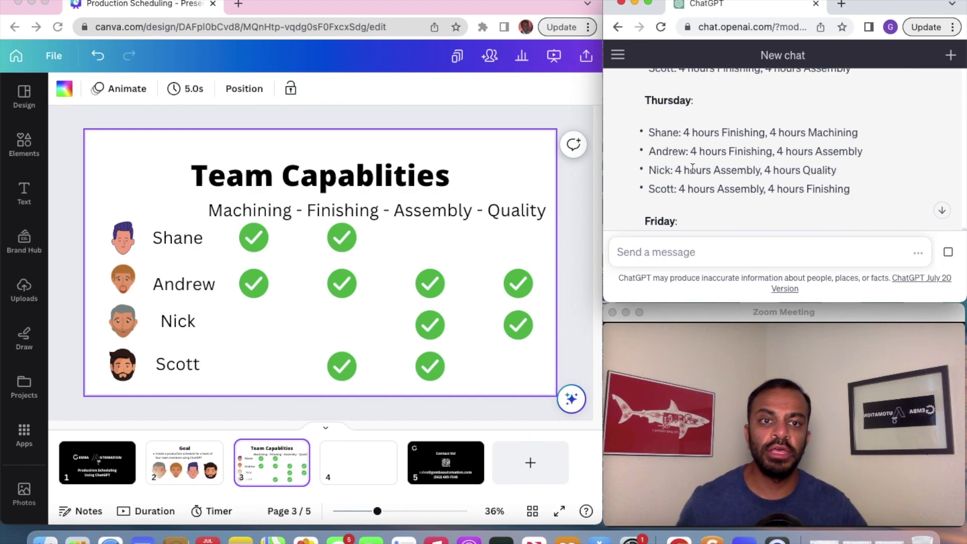
scroll(705, 166, "down", 4)
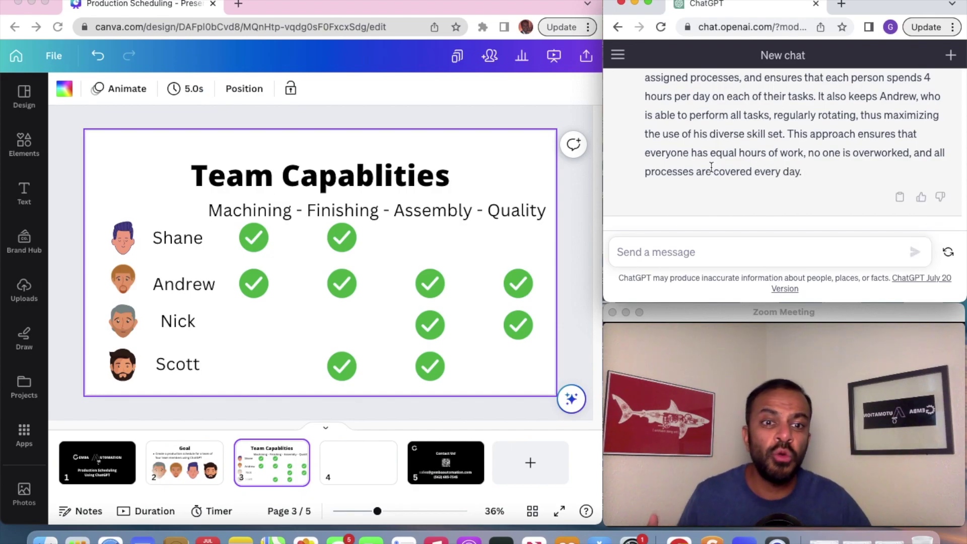
left_click(674, 251)
type("can yoou")
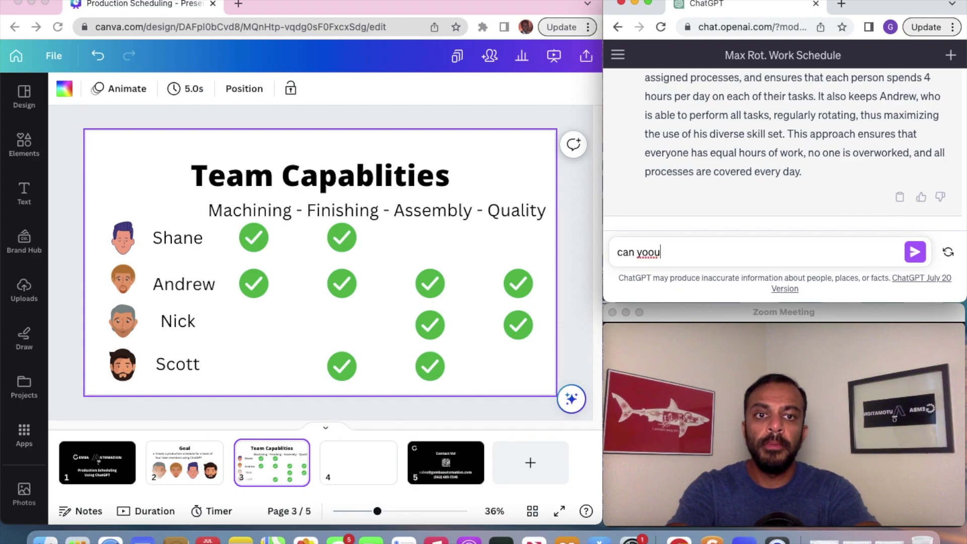
key("BackSpace")
type("u make this in a grid that i ca")
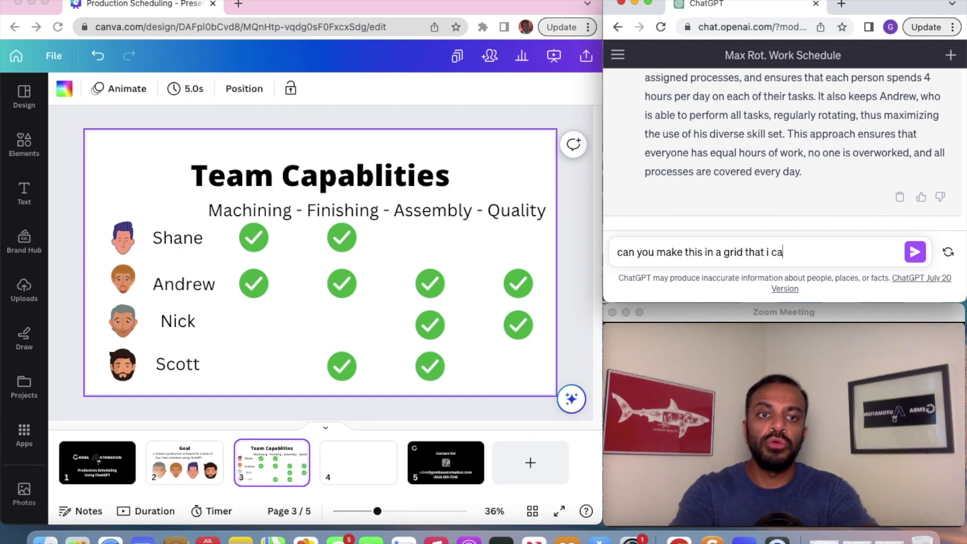
type("n use?")
key("shift+Return")
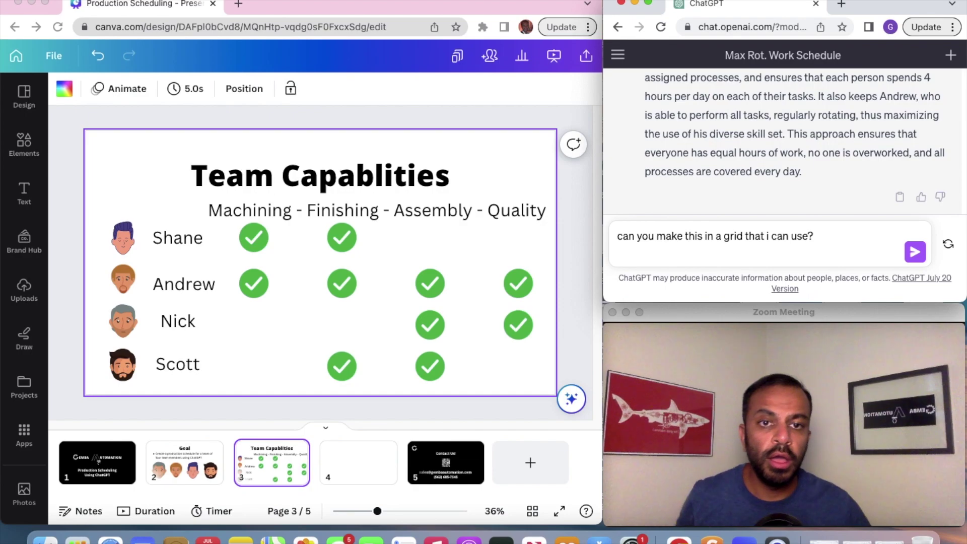
key("BackSpace")
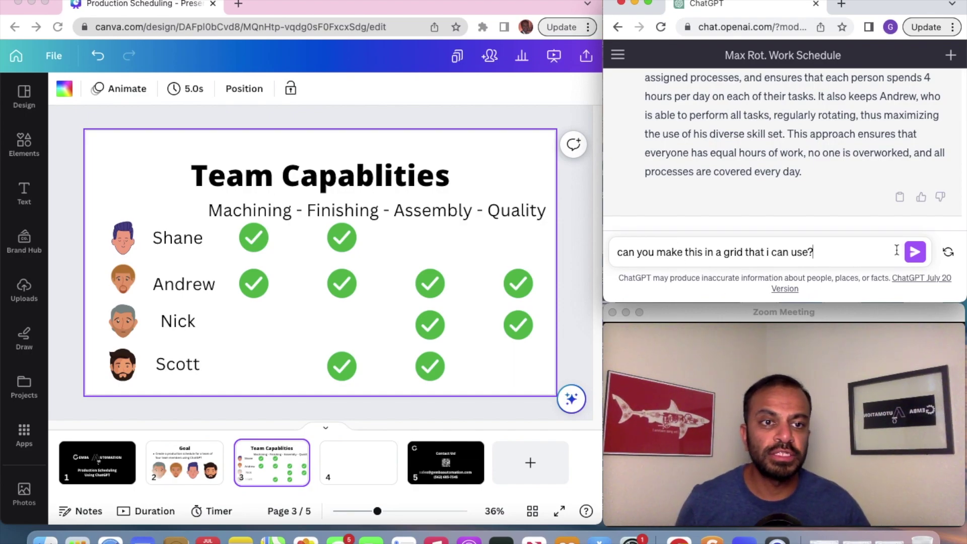
left_click(915, 252)
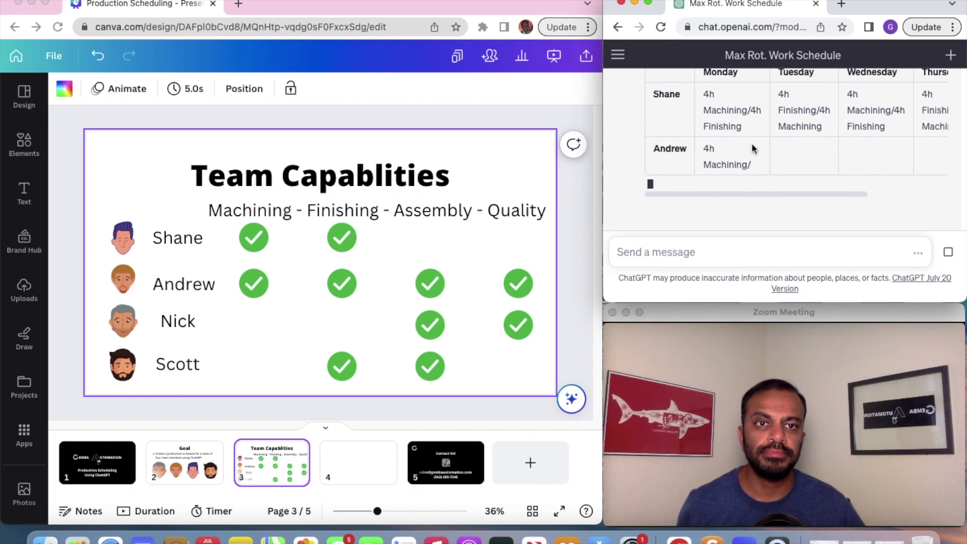
Copy the complete Monday to Friday schedule grid from the ChatGPT reply and paste it onto blank page 4 of the Canva presentation.
scroll(753, 150, "up", 2)
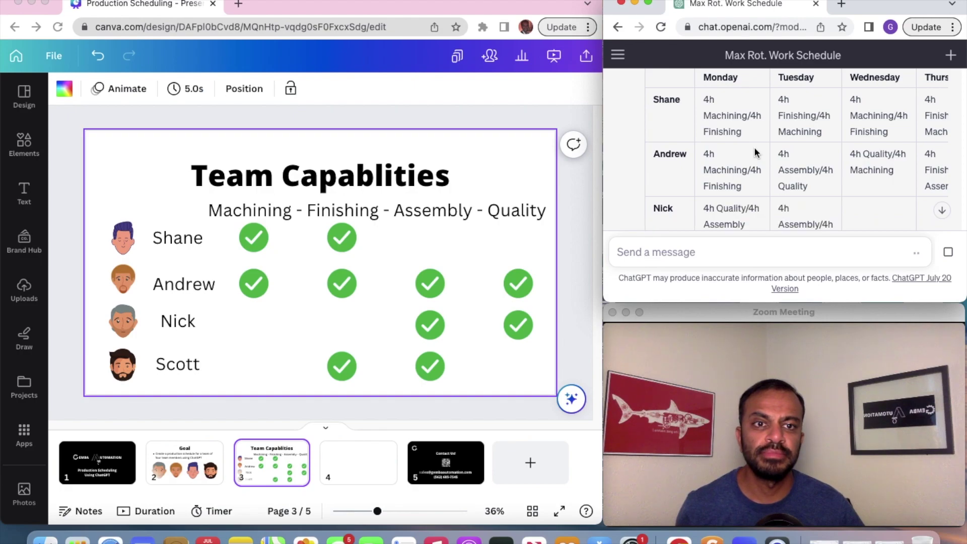
scroll(754, 146, "down", 3)
scroll(754, 147, "up", 1)
scroll(754, 146, "up", 2)
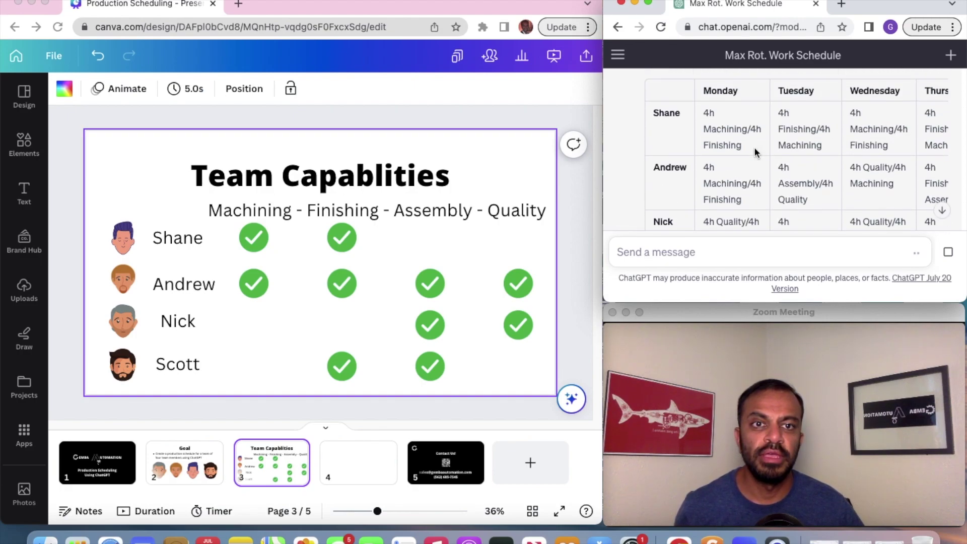
scroll(754, 147, "up", 4)
scroll(754, 147, "up", 1)
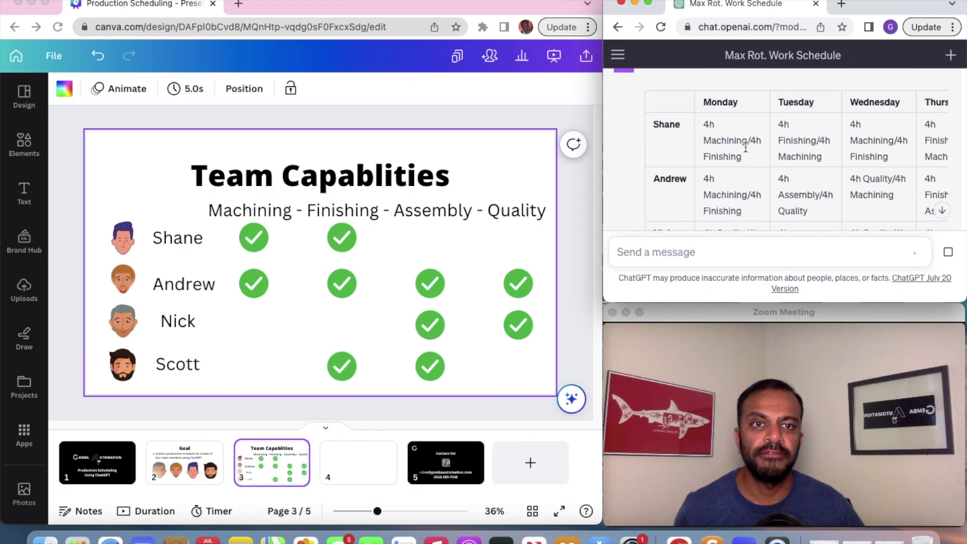
left_click_drag(705, 104, 896, 225)
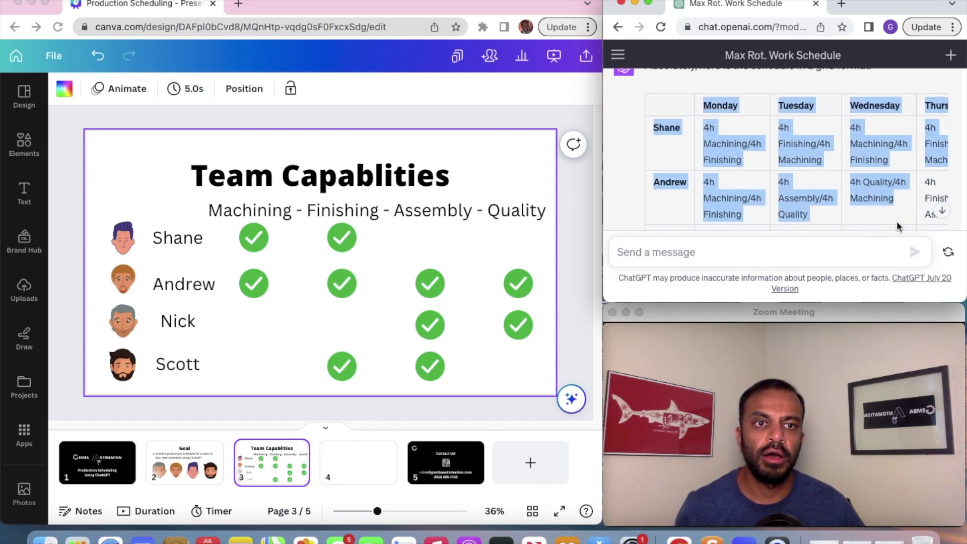
scroll(897, 220, "down", 5)
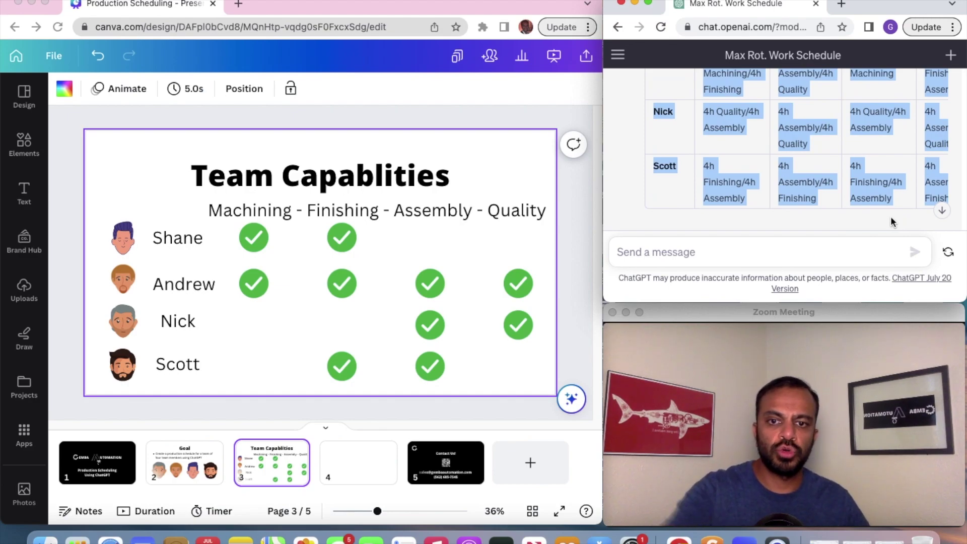
left_click(372, 454)
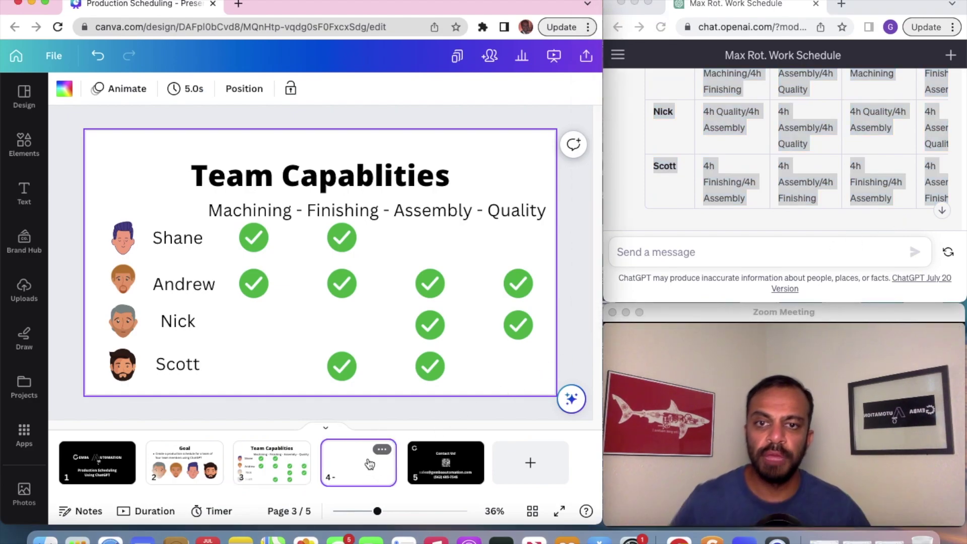
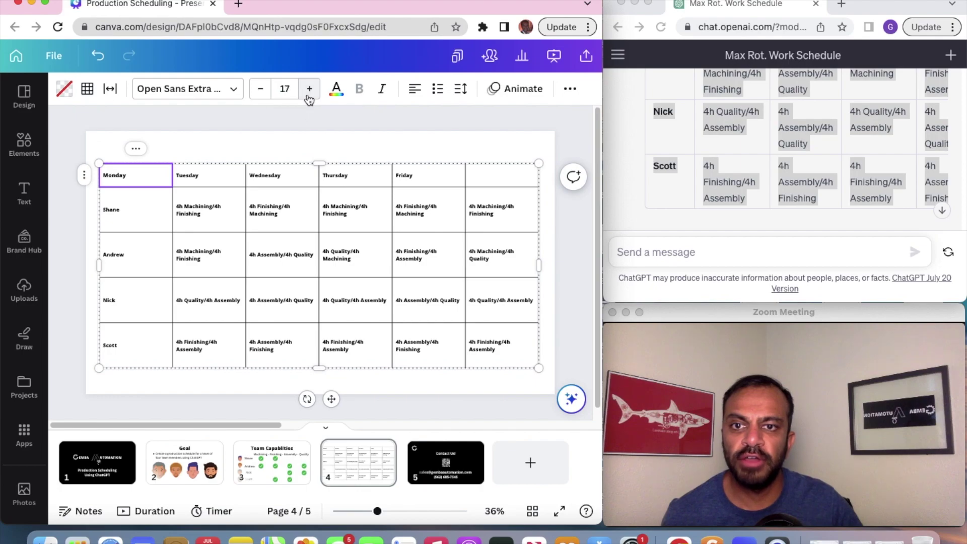
Enlarge the text in all cells of the schedule table by six points.
left_click(255, 137)
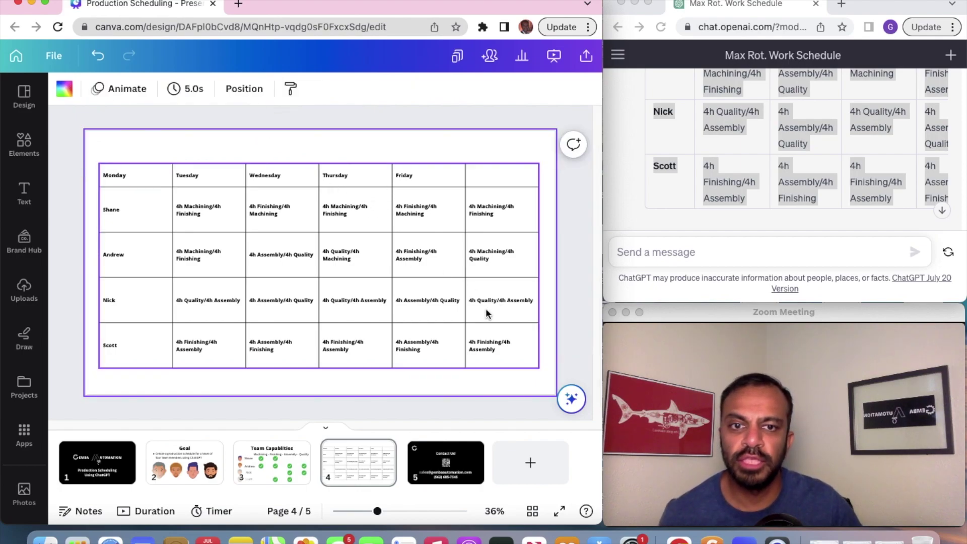
left_click(507, 347)
left_click(506, 347)
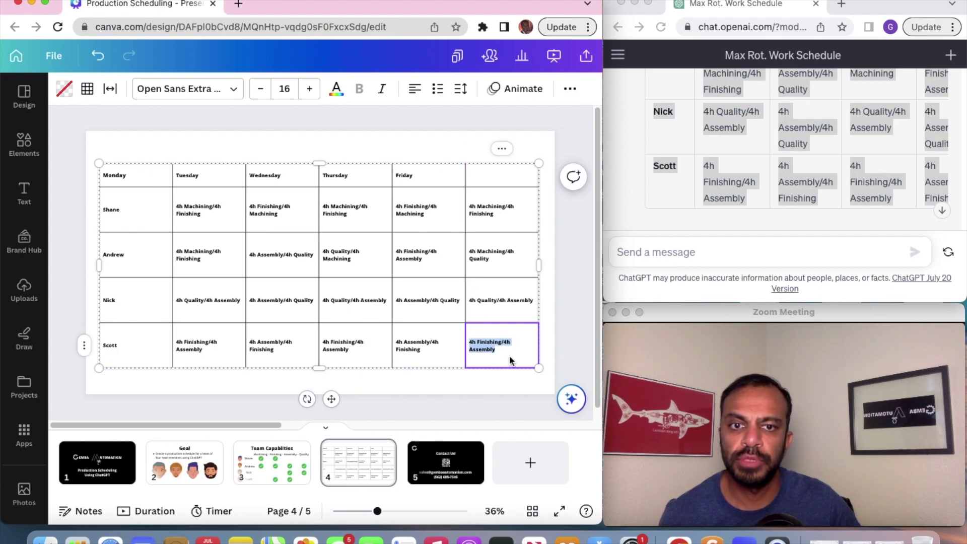
left_click_drag(506, 352, 112, 182)
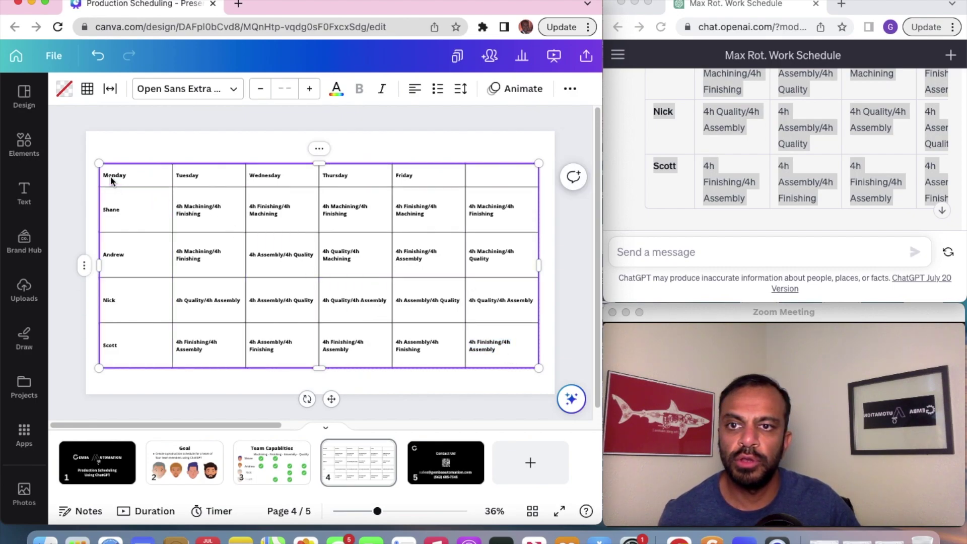
left_click(309, 91)
left_click(309, 91)
left_click(309, 90)
left_click(308, 90)
left_click(308, 91)
left_click(308, 90)
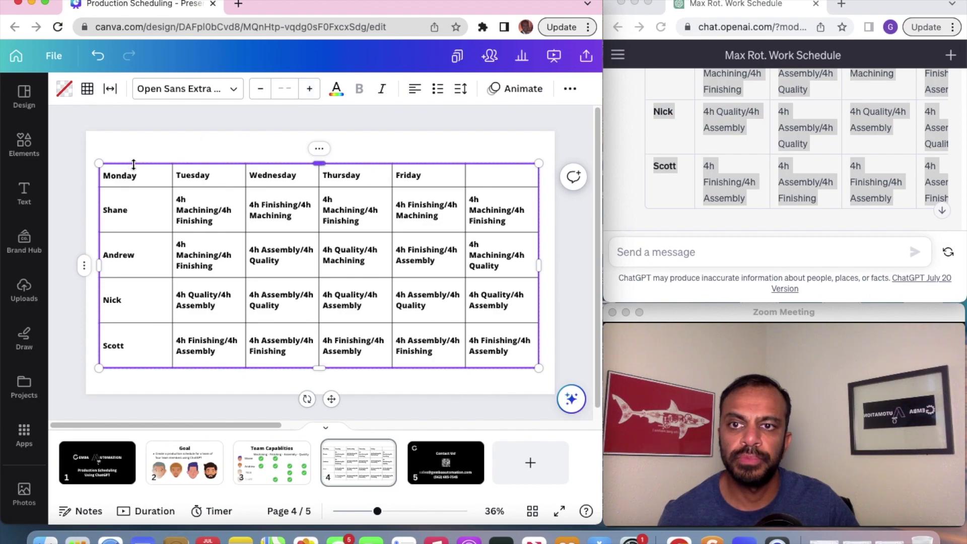
Move the Monday to Friday headings one column to the right, leaving the header cell above the employee names empty.
left_click(116, 176)
left_click_drag(116, 176, 414, 178)
key("BackSpace")
left_click(218, 179)
key("super+z")
left_click(480, 148)
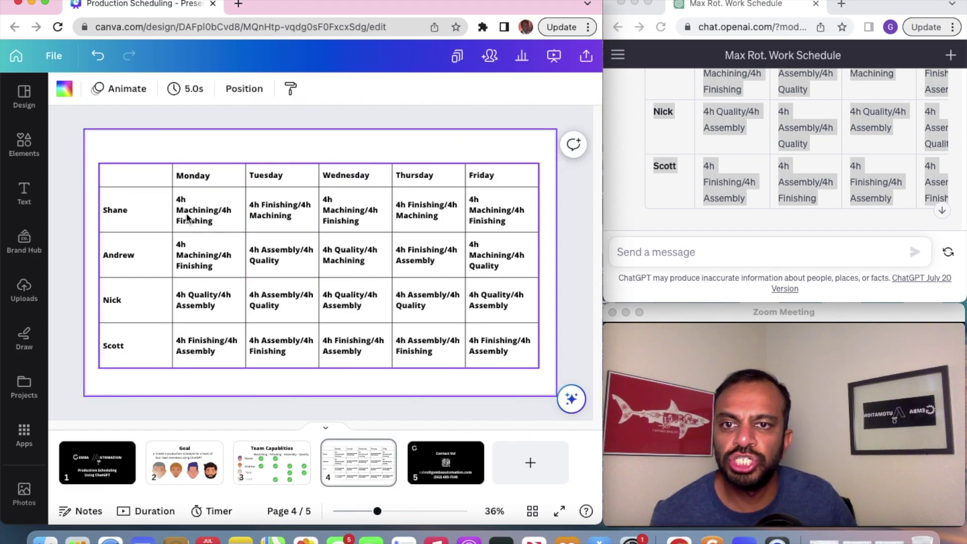
Compare the weekly schedule on page 4 with the team capabilities on page 3, and finish on the Contact Us page.
left_click(285, 468)
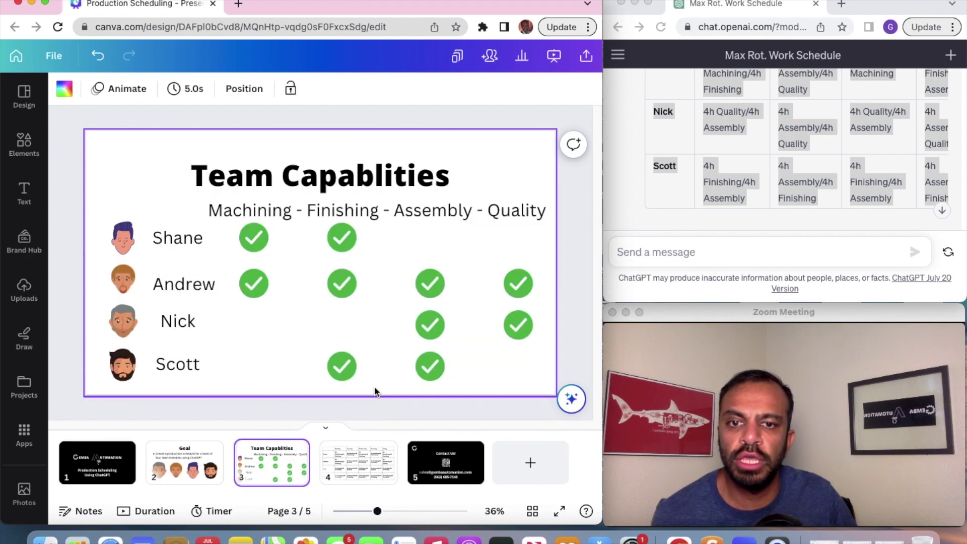
left_click(361, 468)
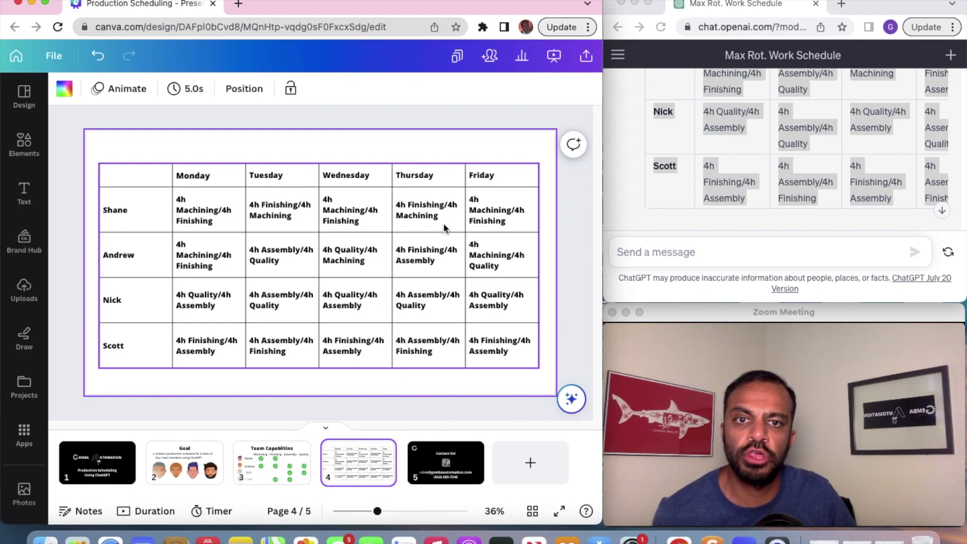
left_click(272, 461)
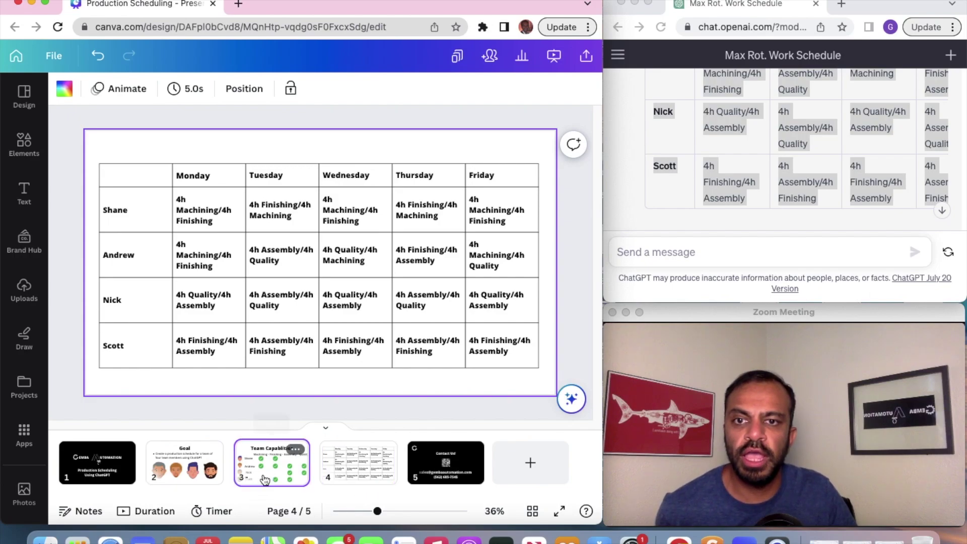
left_click(388, 474)
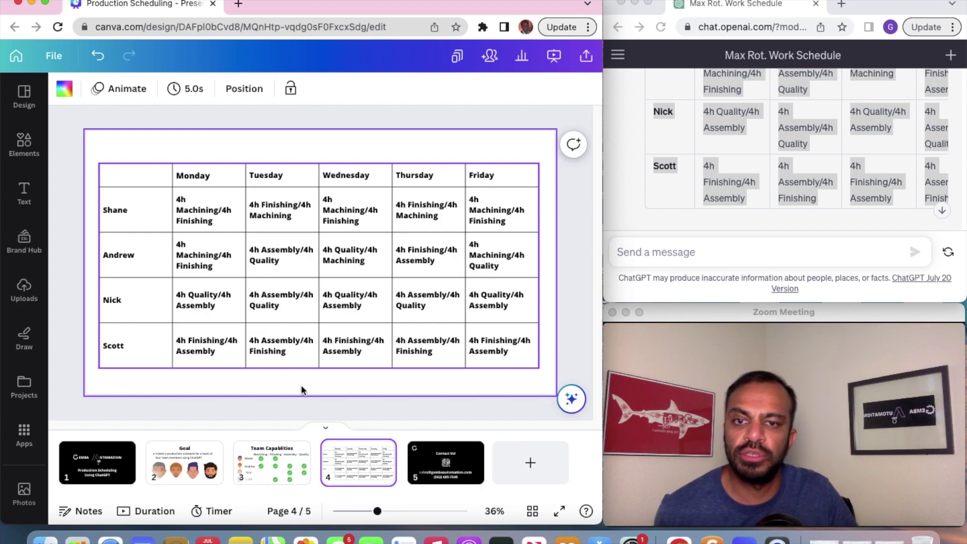
left_click(285, 477)
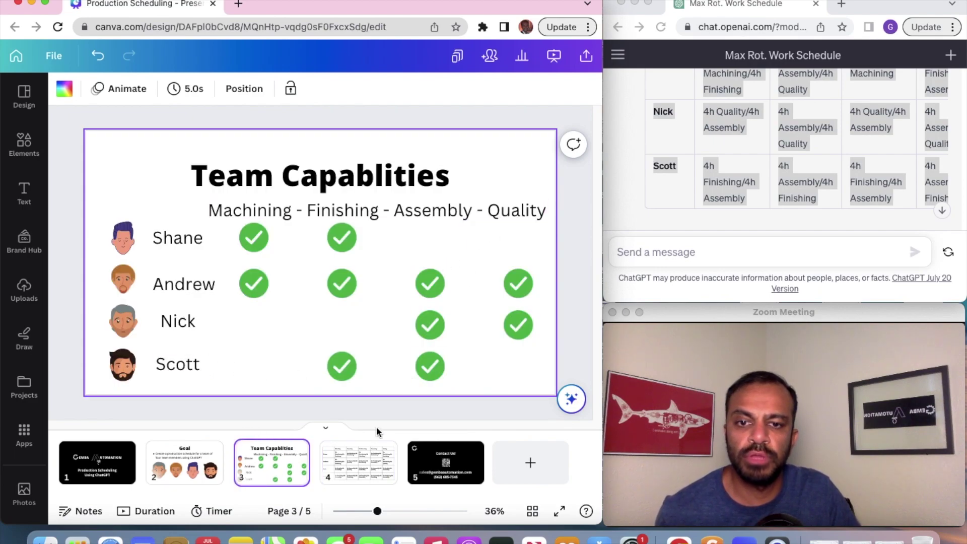
left_click(360, 460)
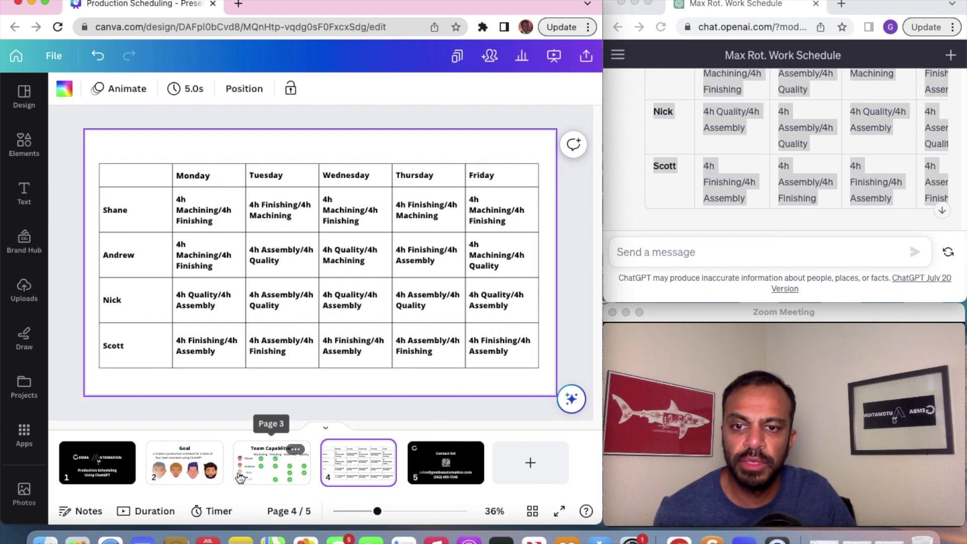
left_click(267, 475)
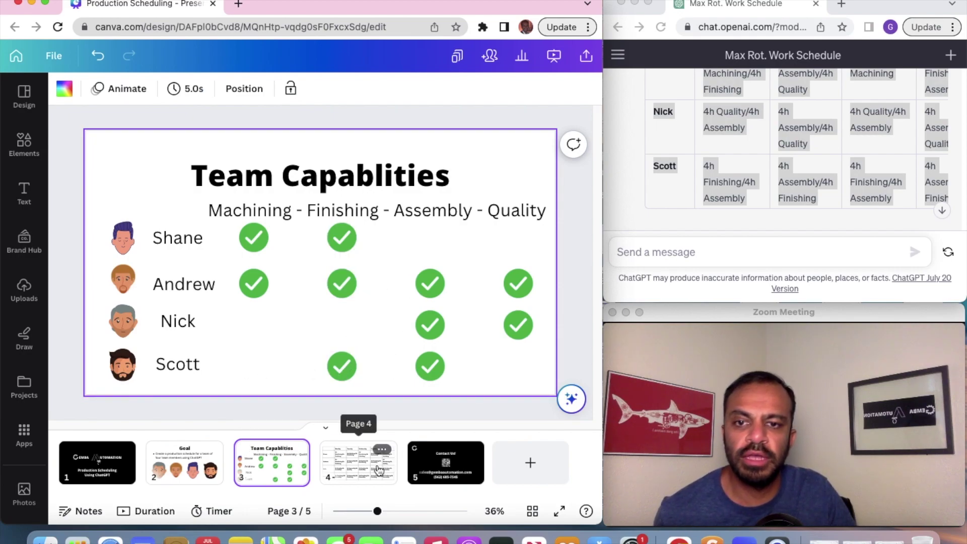
left_click(333, 444)
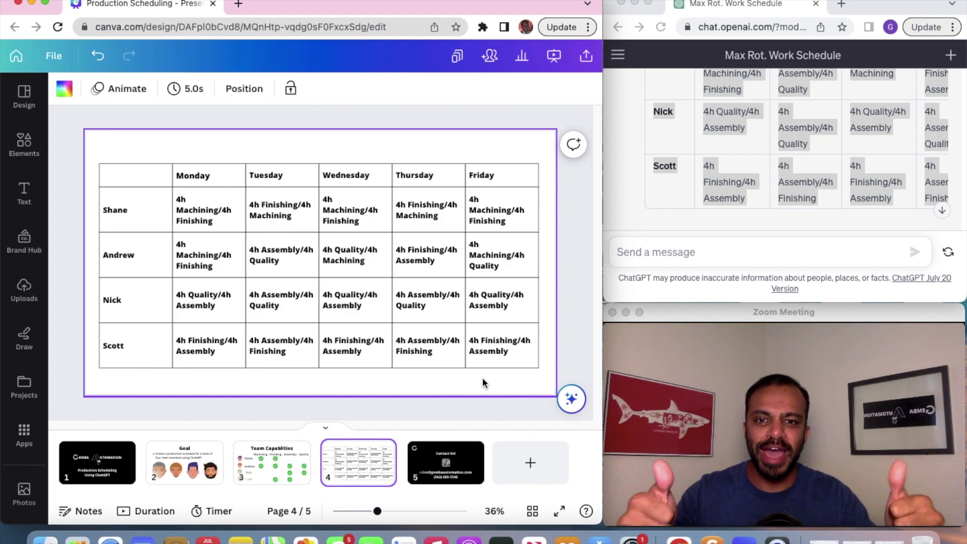
left_click(447, 468)
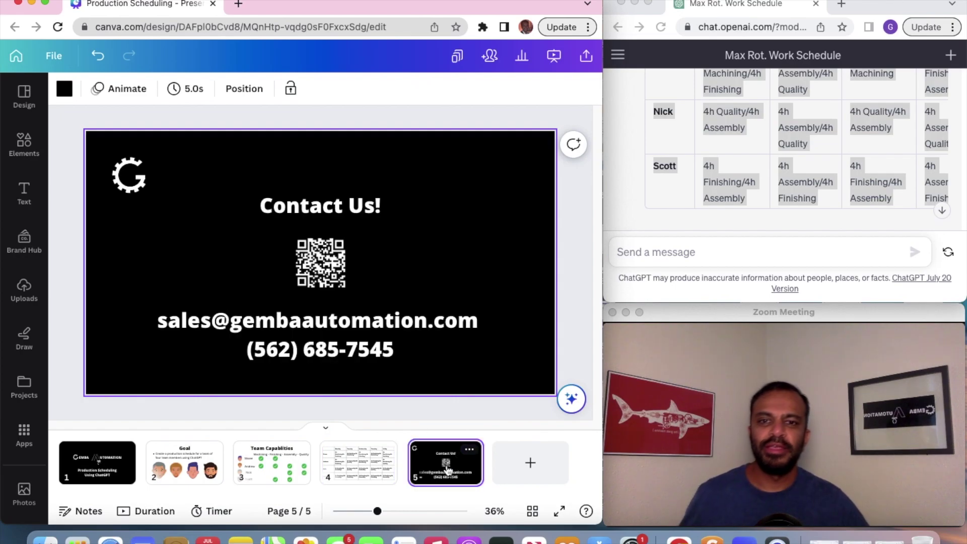